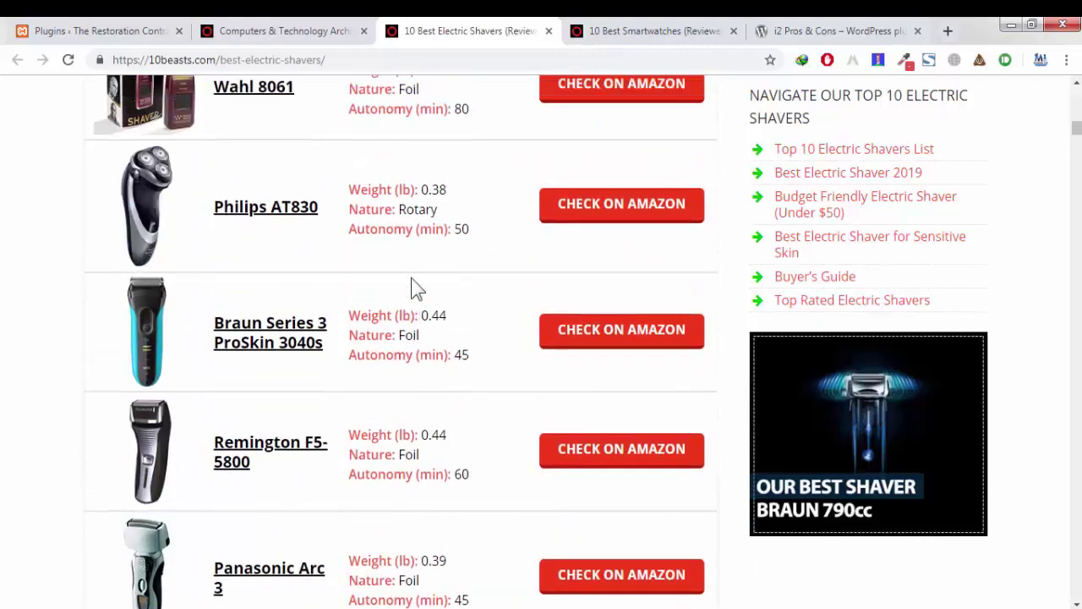
# Examine the pros and cons table in the electric shavers article and the i2 Pros & Cons plugin page's description
pyautogui.scroll(-15, 414, 286)
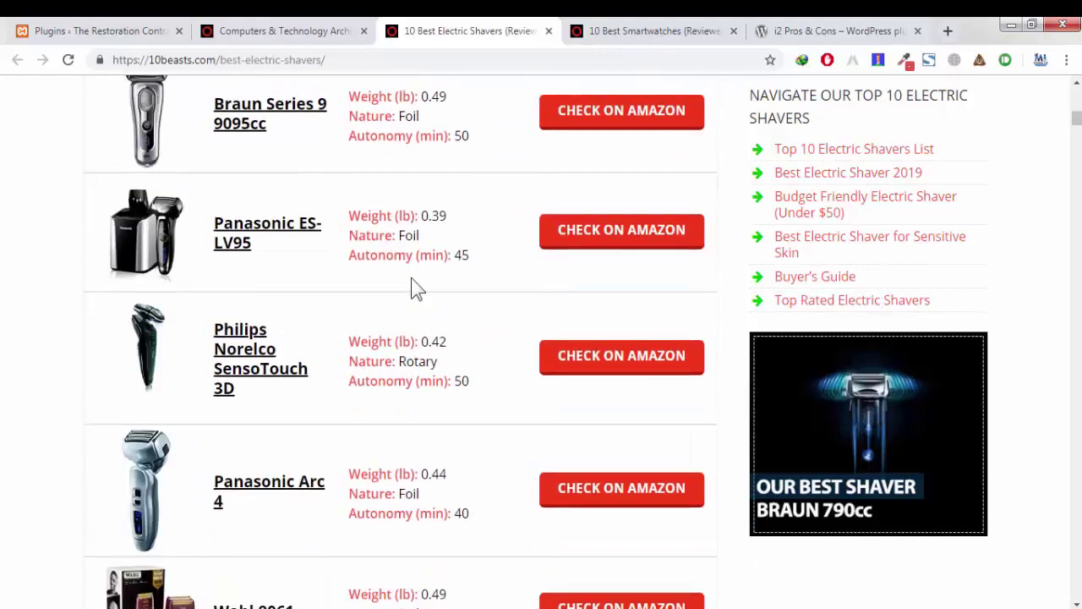
pyautogui.scroll(-9, 415, 286)
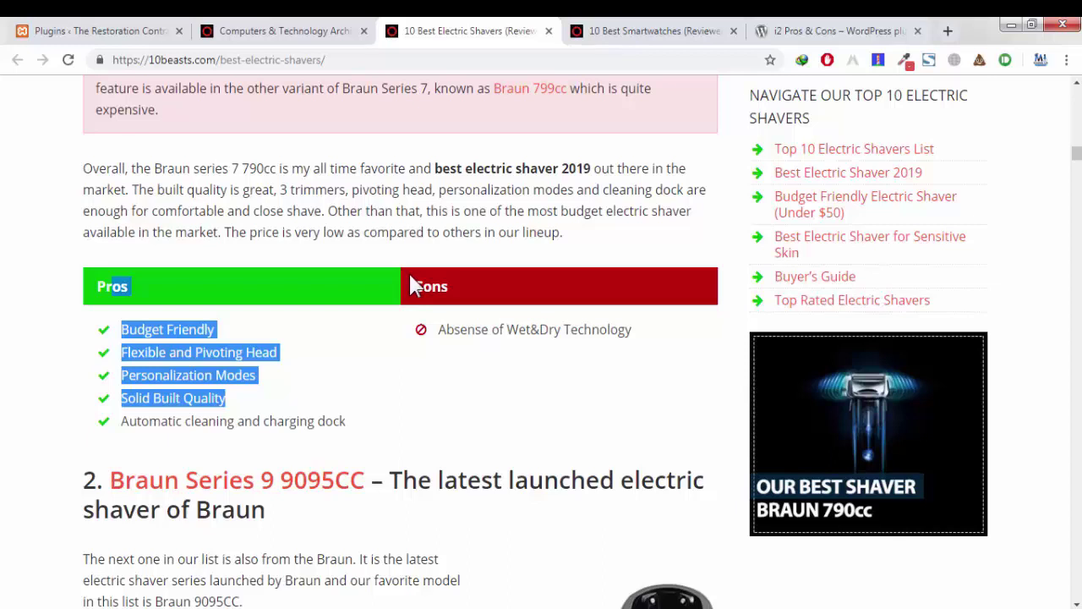
pyautogui.click(786, 28)
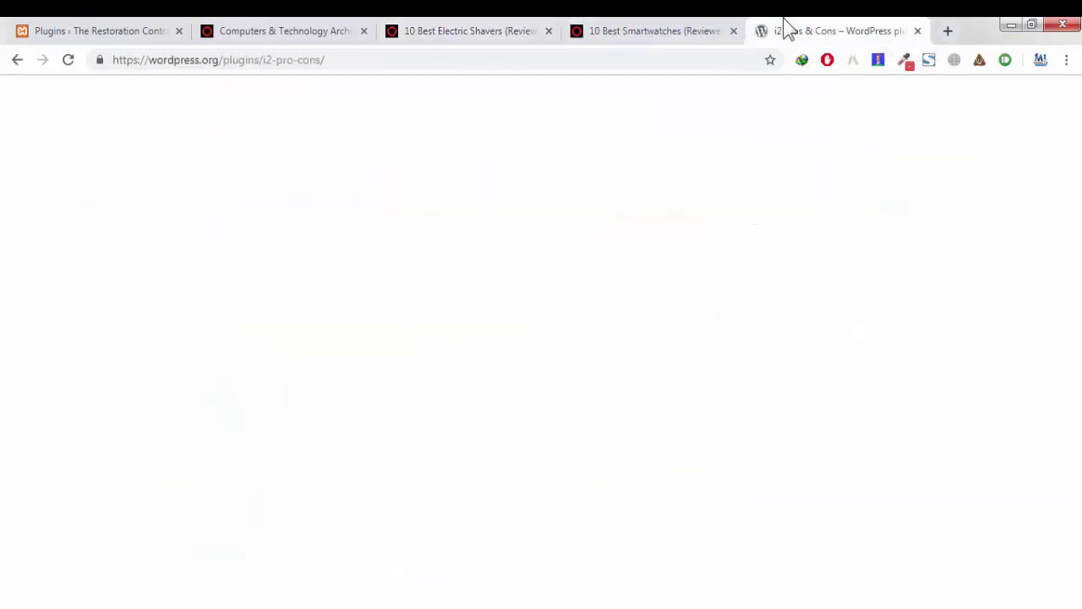
pyautogui.scroll(-2, 446, 415)
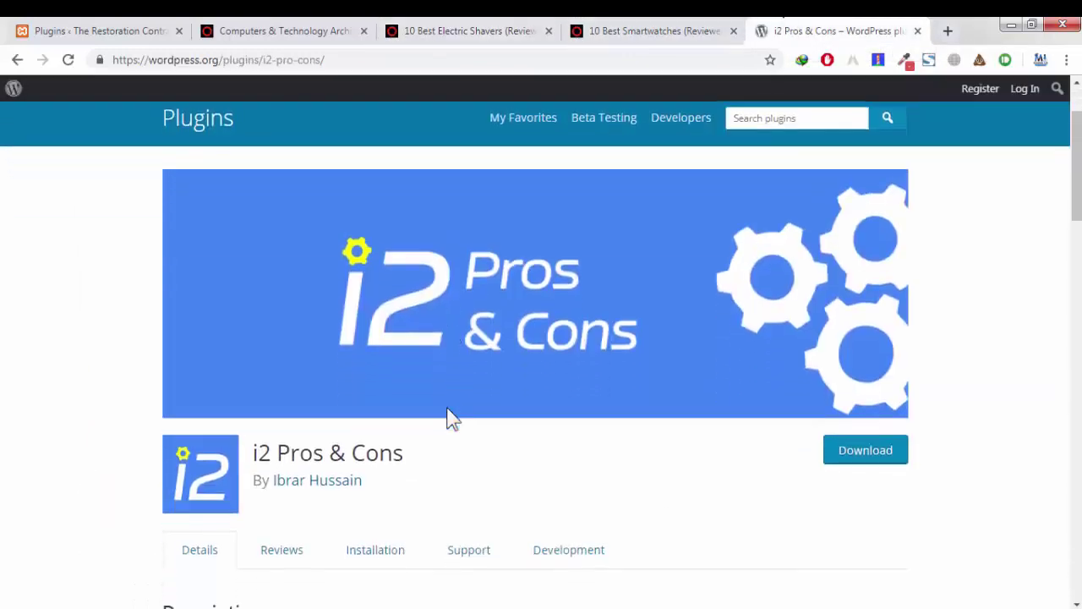
pyautogui.scroll(-3, 411, 471)
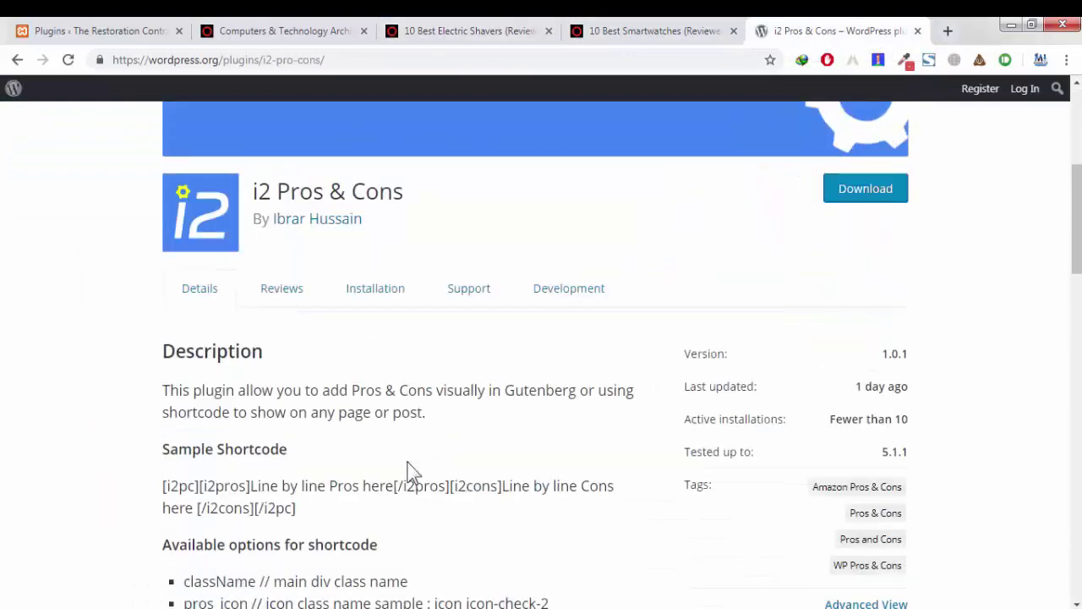
pyautogui.scroll(2, 404, 401)
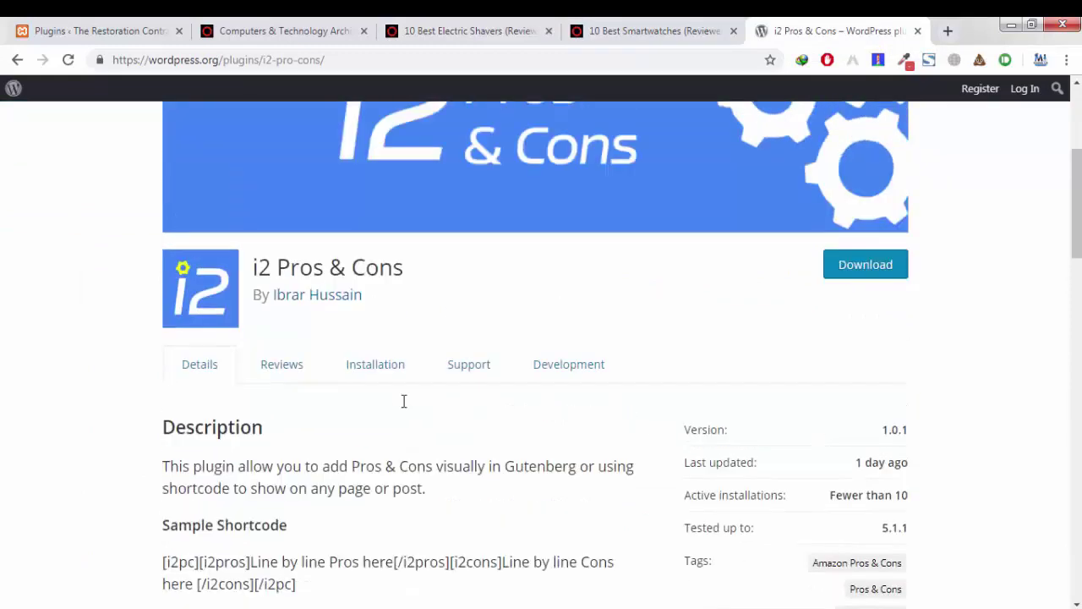
pyautogui.scroll(-1, 403, 400)
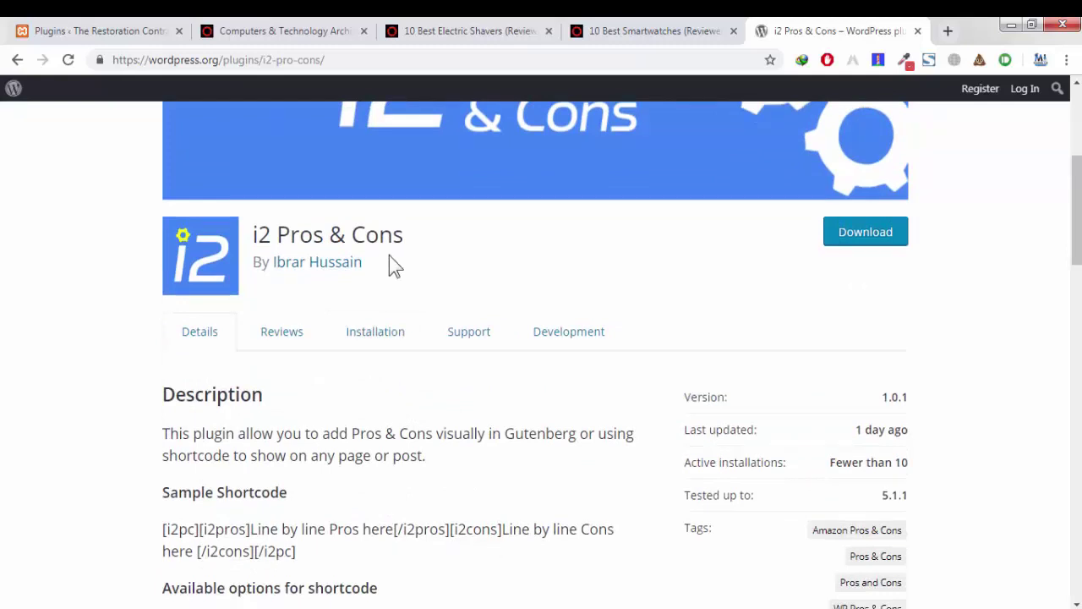
# Search for the plugin "i2 Pros & Cons" among the plugins available to add to the WordPress site
pyautogui.click(100, 29)
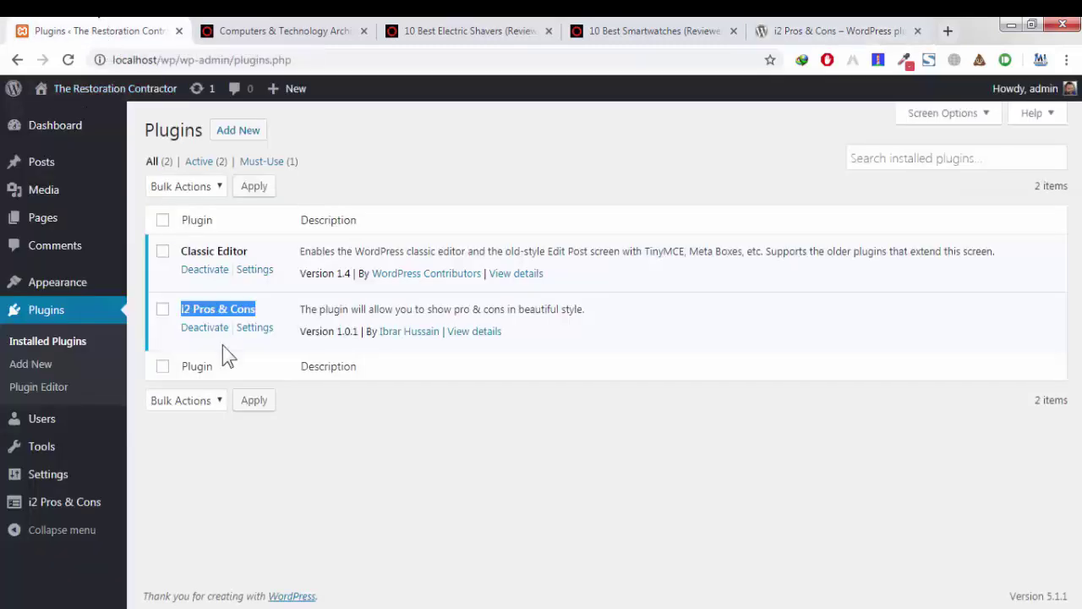
pyautogui.click(24, 365)
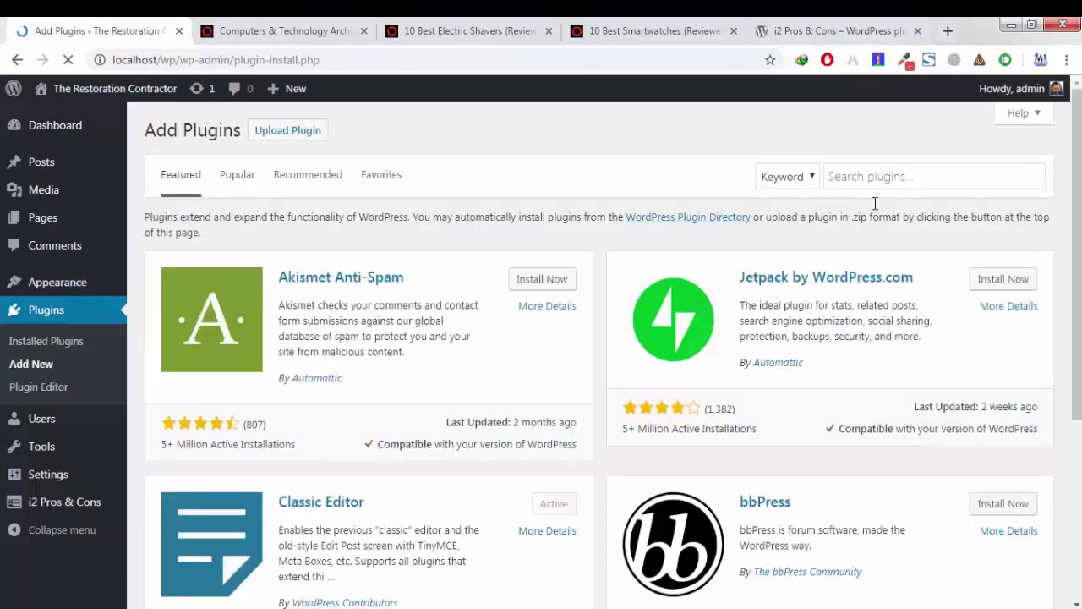
pyautogui.click(829, 177)
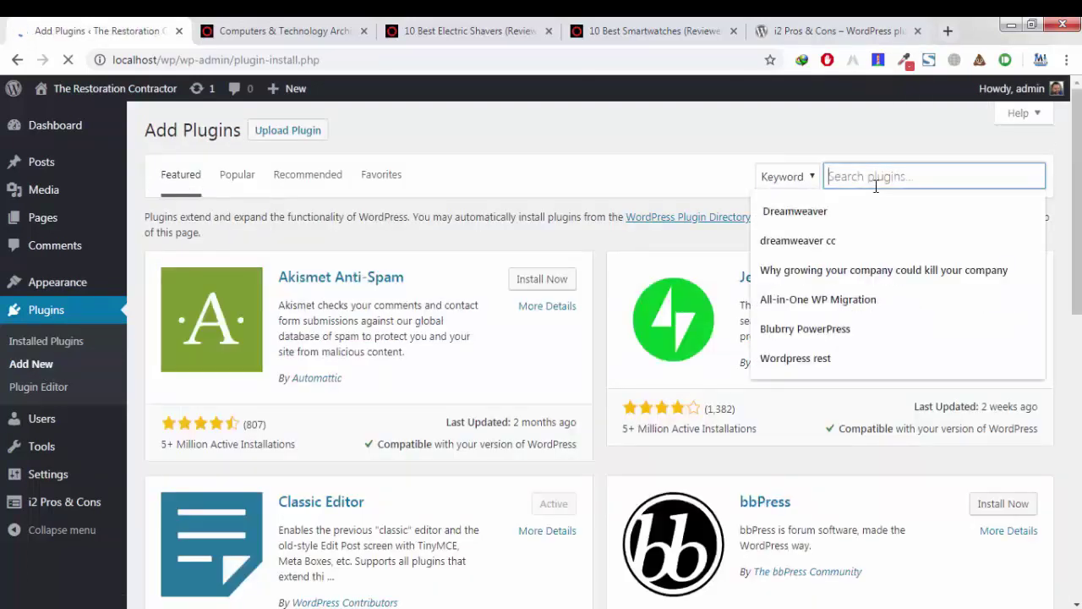
pyautogui.write('i2 Pros & Cons')
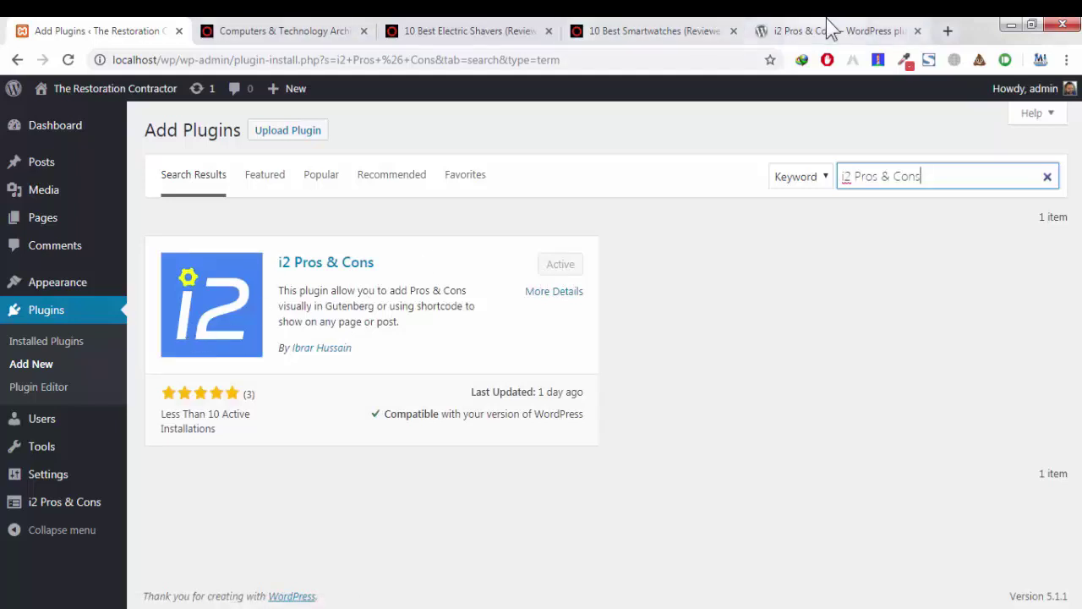
# Start a new post on the WordPress site
pyautogui.moveTo(51, 167)
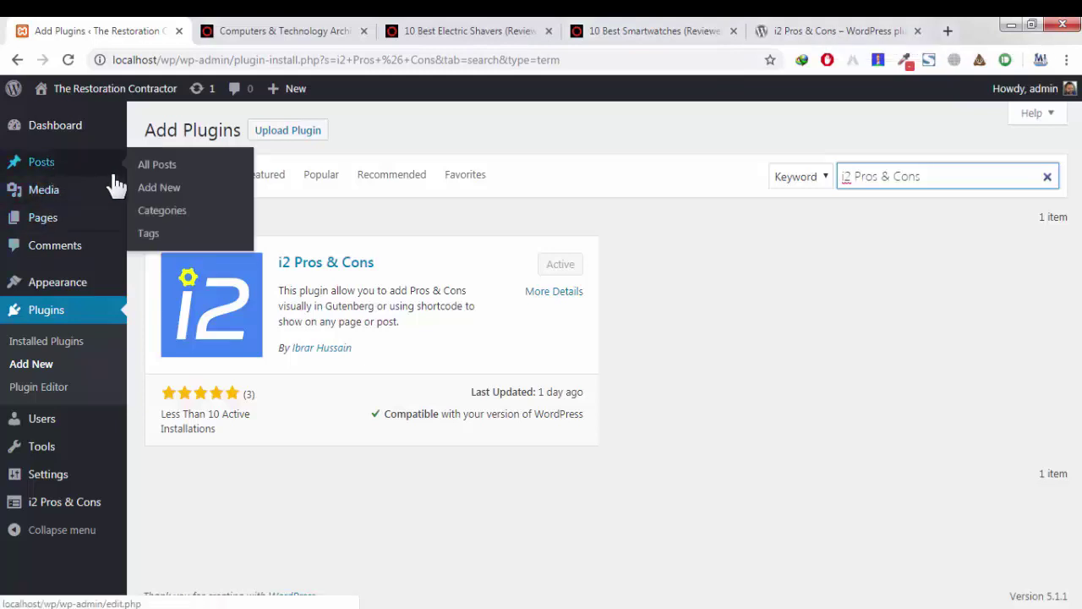
pyautogui.click(159, 187)
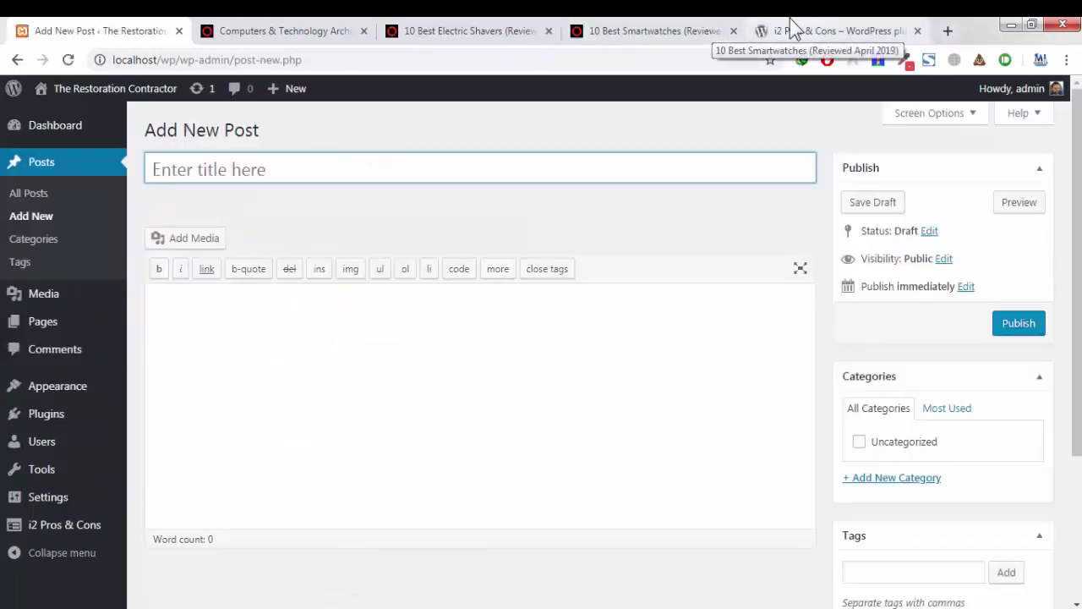
# Browse the shortcode options and the screenshot gallery of table designs and settings on the i2 Pros & Cons plugin page
pyautogui.click(795, 30)
pyautogui.scroll(-13, 567, 261)
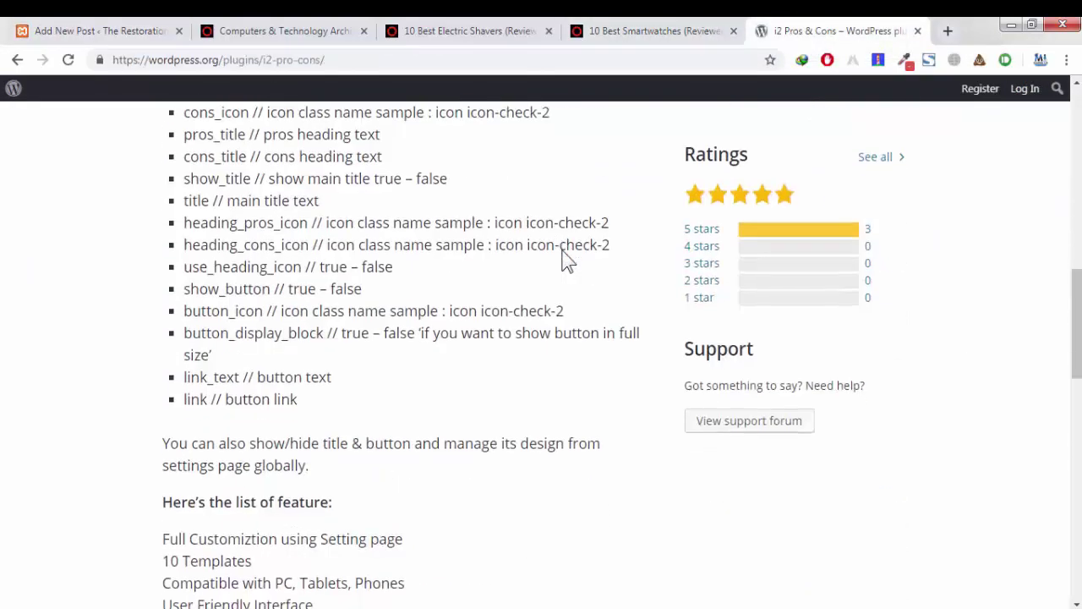
pyautogui.scroll(-2, 314, 331)
pyautogui.scroll(1, 273, 403)
pyautogui.click(276, 405)
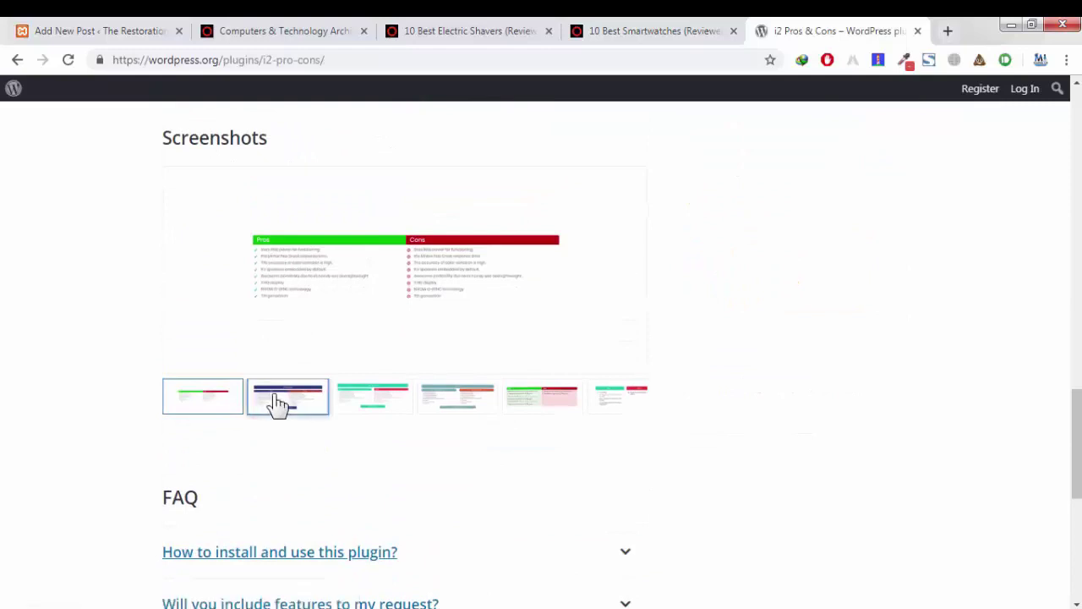
pyautogui.click(376, 418)
pyautogui.click(474, 406)
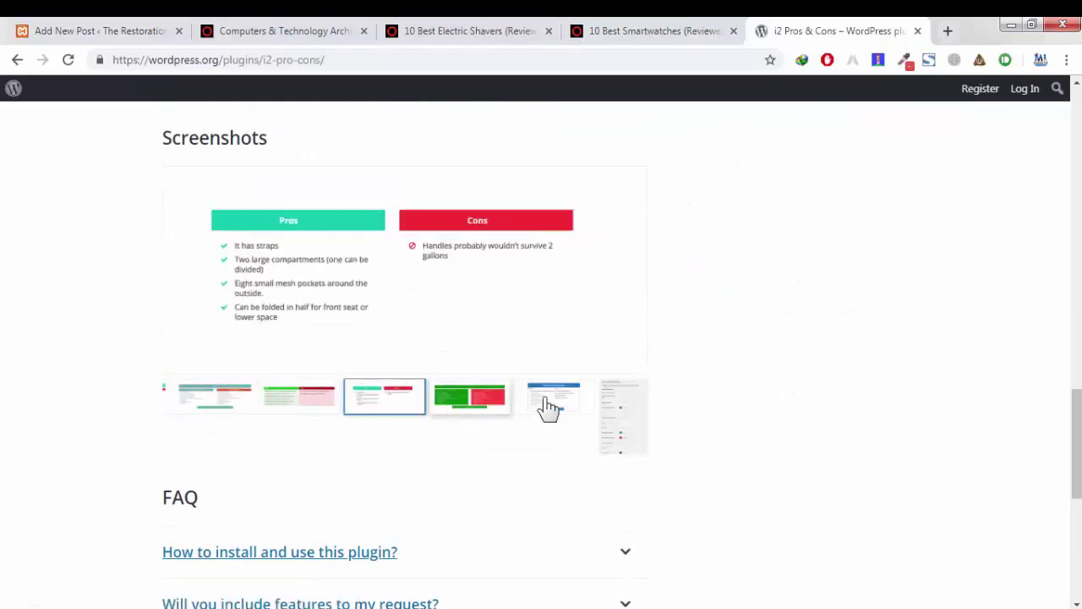
pyautogui.click(550, 406)
pyautogui.click(602, 410)
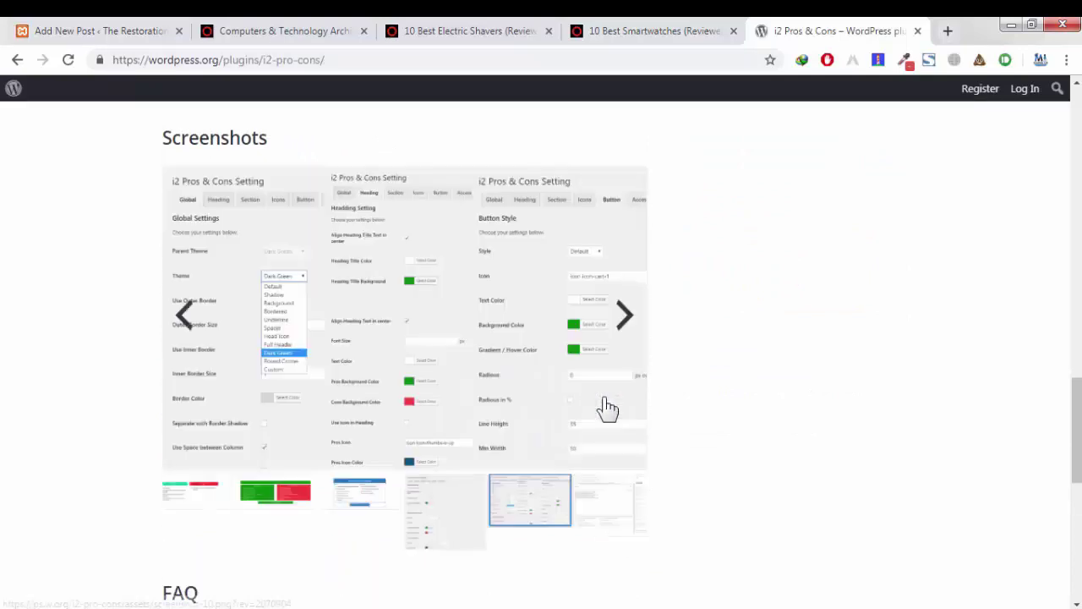
pyautogui.click(169, 332)
pyautogui.click(186, 314)
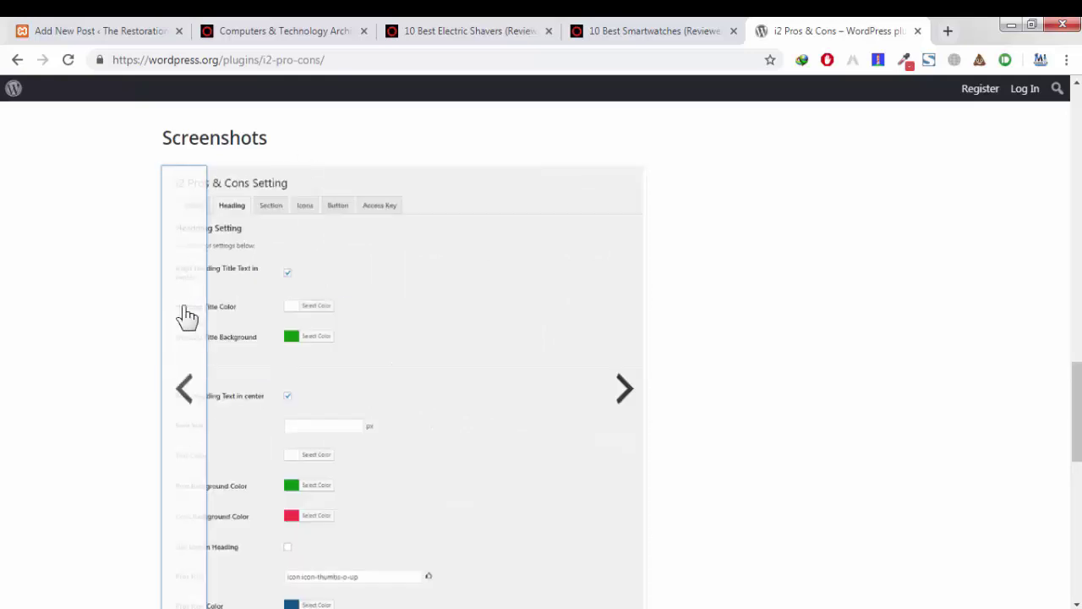
pyautogui.click(188, 315)
pyautogui.click(187, 313)
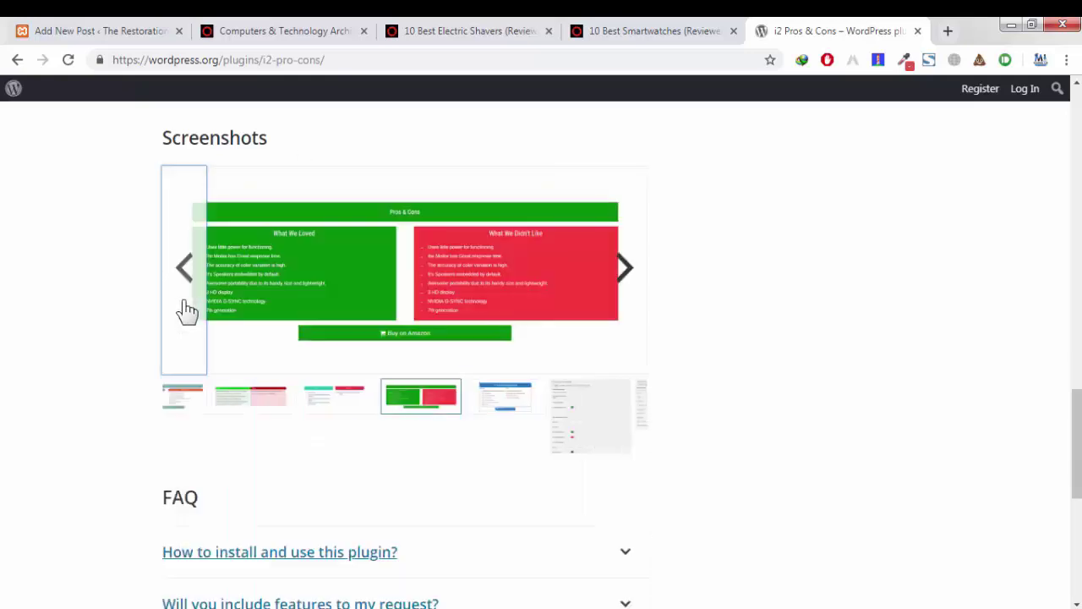
pyautogui.click(186, 311)
pyautogui.click(184, 311)
pyautogui.click(185, 310)
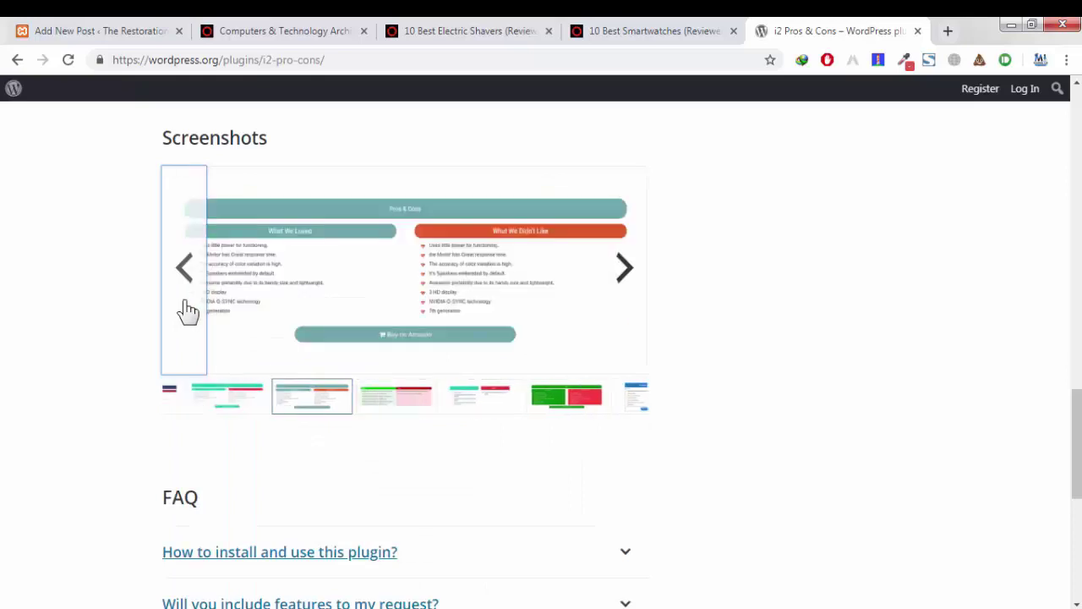
pyautogui.click(625, 269)
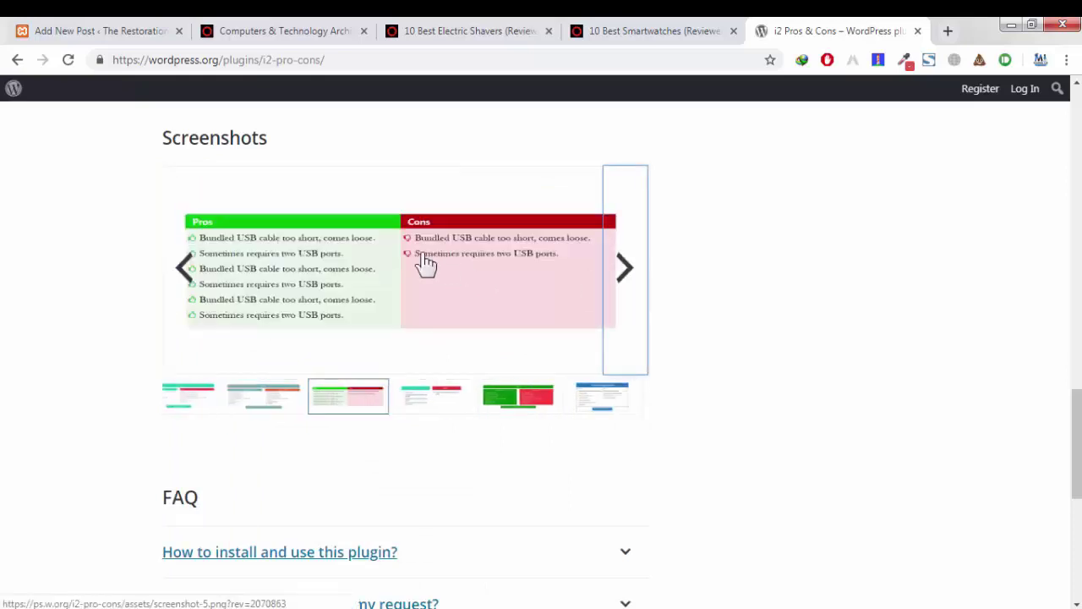
# Copy the complete sample shortcode from the plugin page's description into the new post's content
pyautogui.scroll(15, 705, 254)
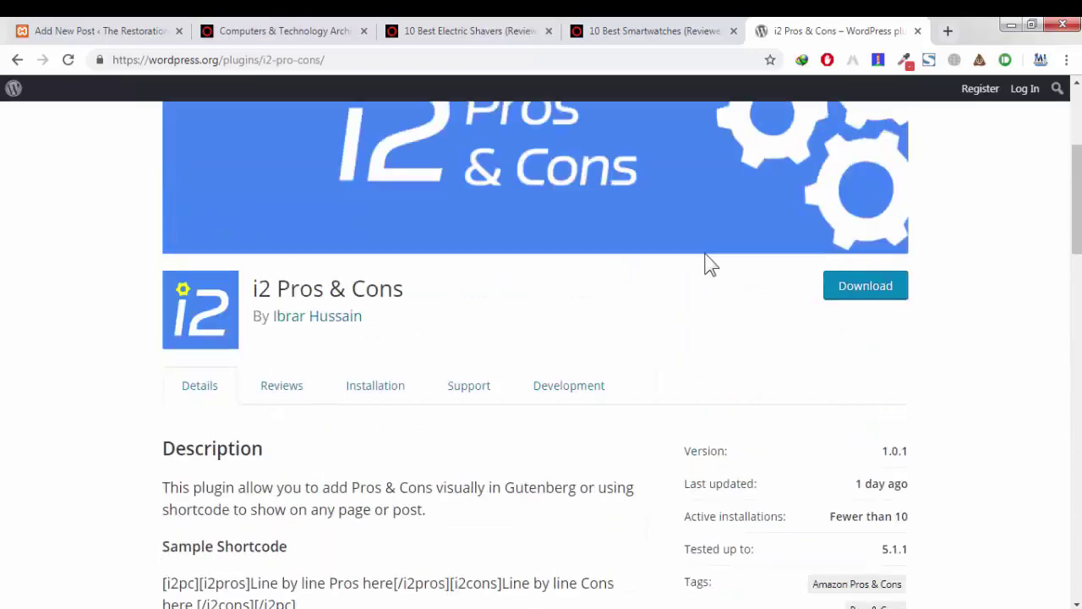
pyautogui.scroll(-5, 705, 254)
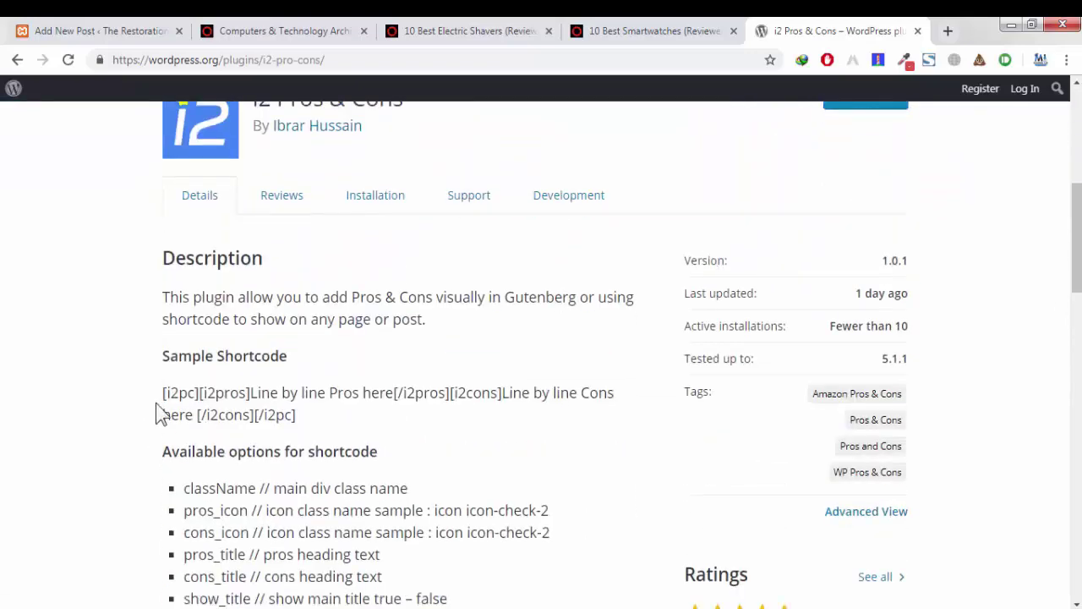
pyautogui.moveTo(160, 390); pyautogui.dragTo(300, 411)
pyautogui.hotkey('ctrl', 'c')
pyautogui.click(285, 418)
pyautogui.click(165, 398)
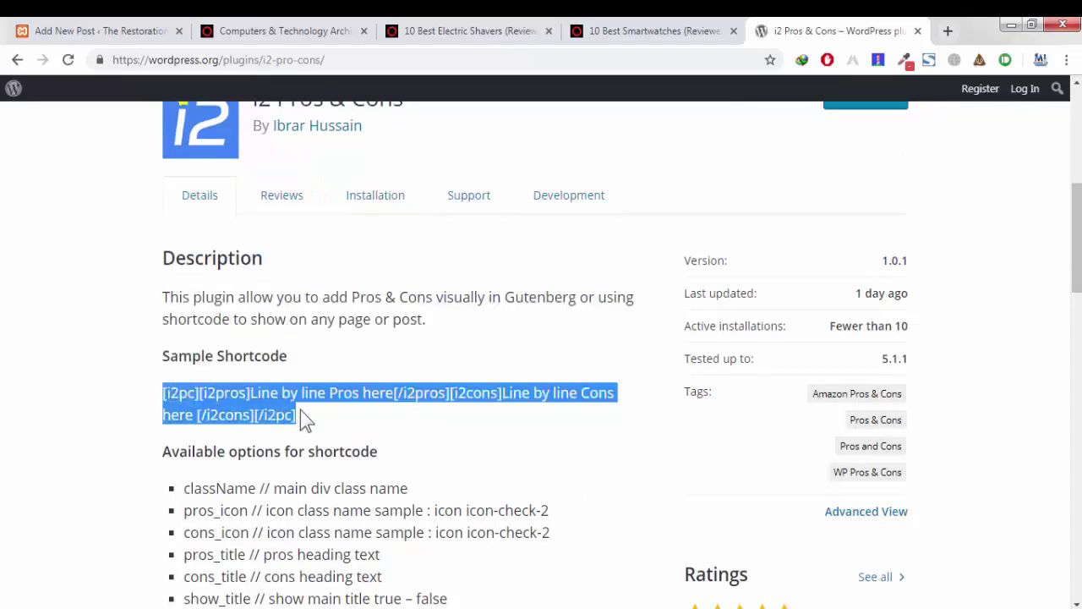
pyautogui.click(114, 31)
pyautogui.click(301, 357)
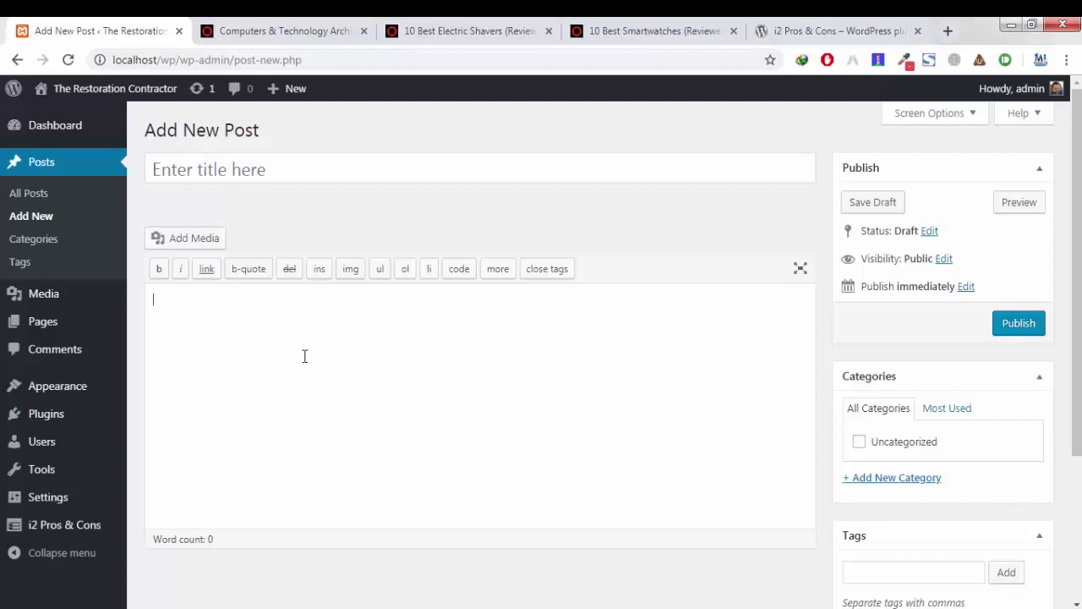
pyautogui.hotkey('ctrl', 'v')
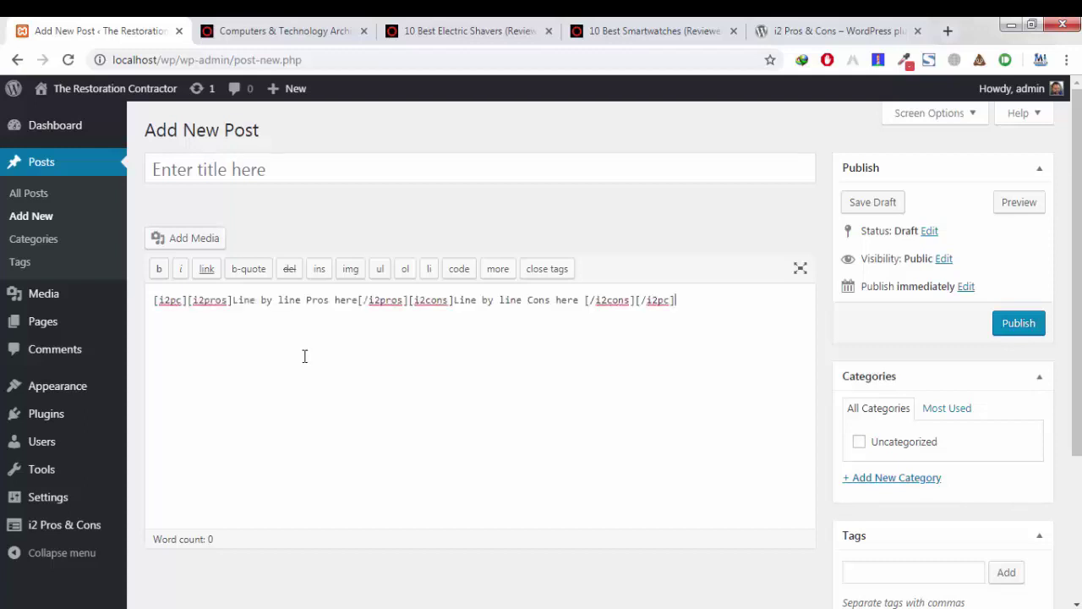
# Title the new post "test post"
pyautogui.click(185, 171)
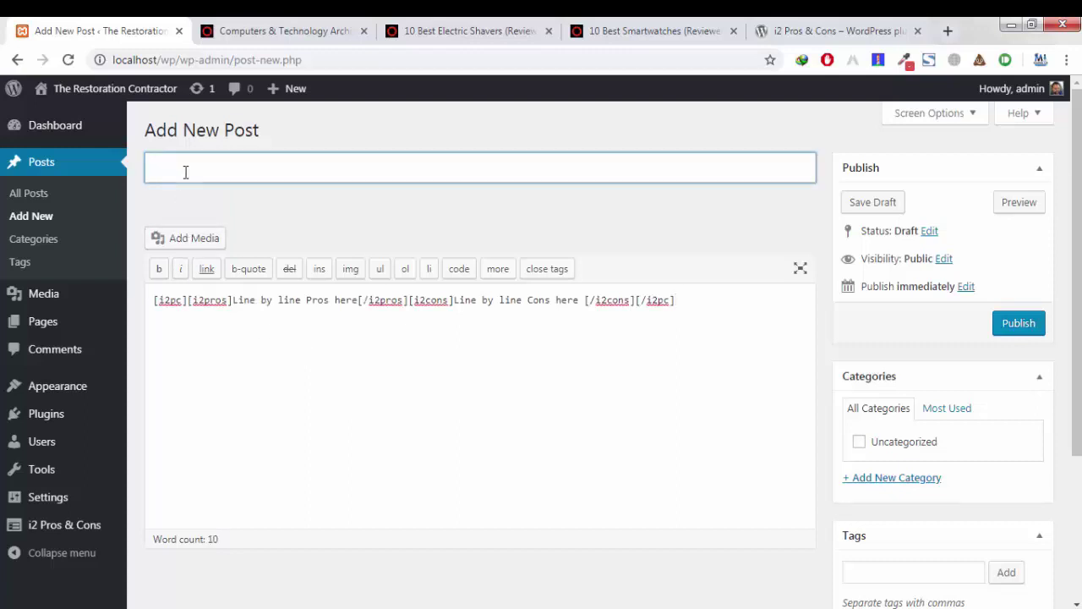
pyautogui.write('est')
pyautogui.press('BackSpace')
pyautogui.write('test post')
# Replace the shortcode's placeholder pros text with "Budget Friendly" copied from the electric shavers article's first pros and cons table
pyautogui.moveTo(234, 301); pyautogui.dragTo(358, 299)
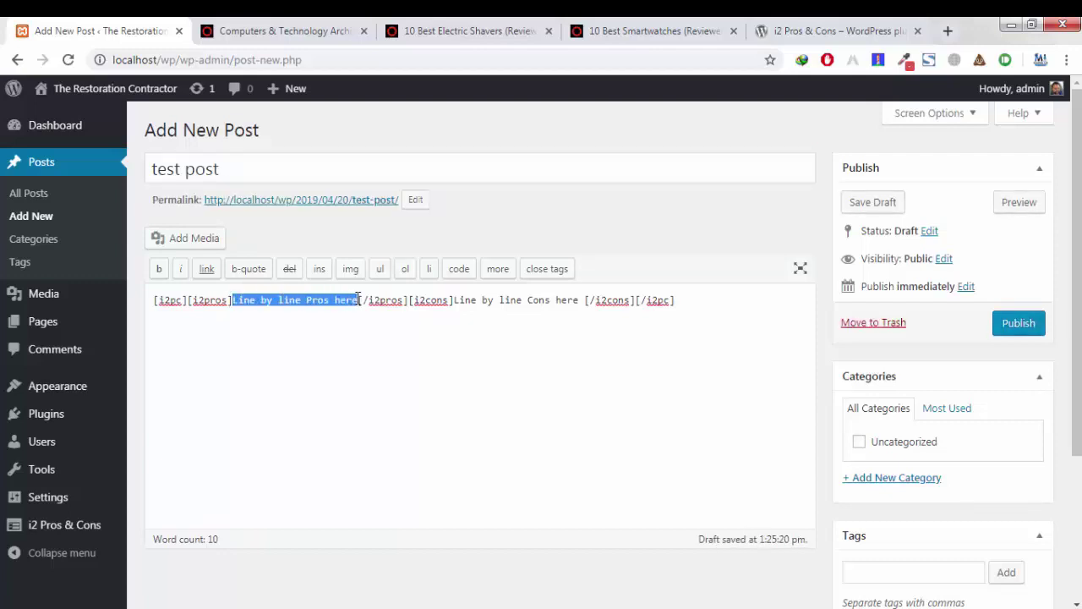
pyautogui.click(469, 30)
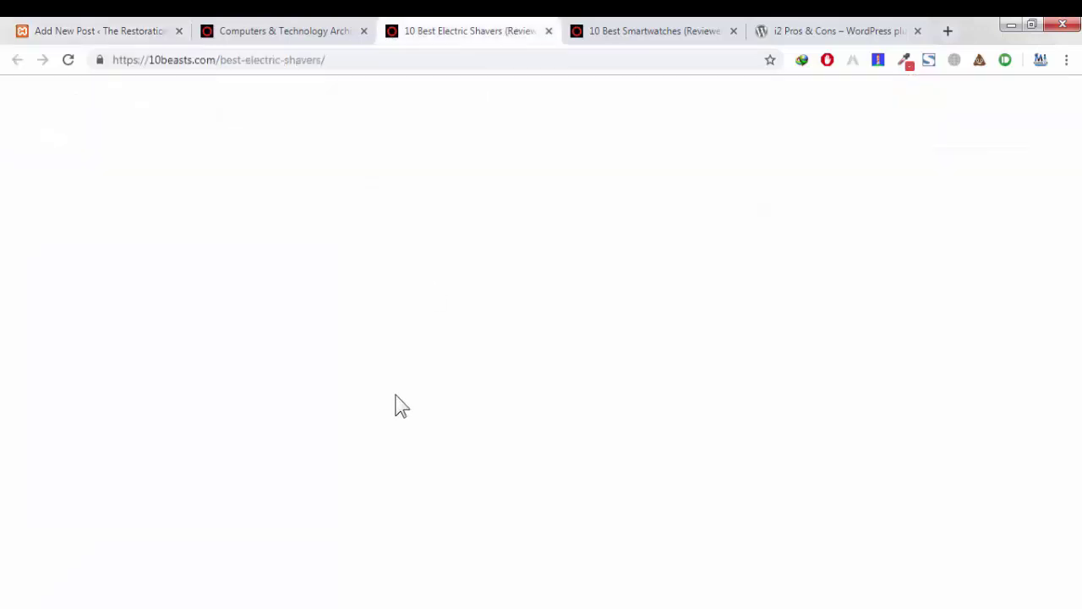
pyautogui.moveTo(181, 351); pyautogui.dragTo(300, 372)
pyautogui.click(229, 330)
pyautogui.moveTo(223, 325); pyautogui.dragTo(117, 331)
pyautogui.hotkey('ctrl', 'c')
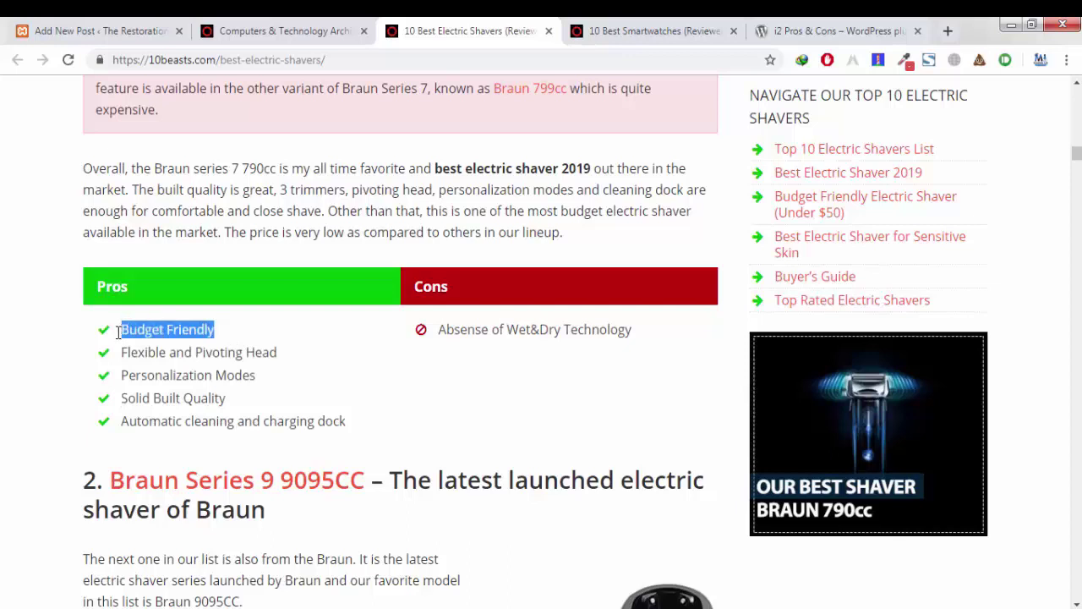
pyautogui.click(106, 30)
pyautogui.hotkey('ctrl', 'v')
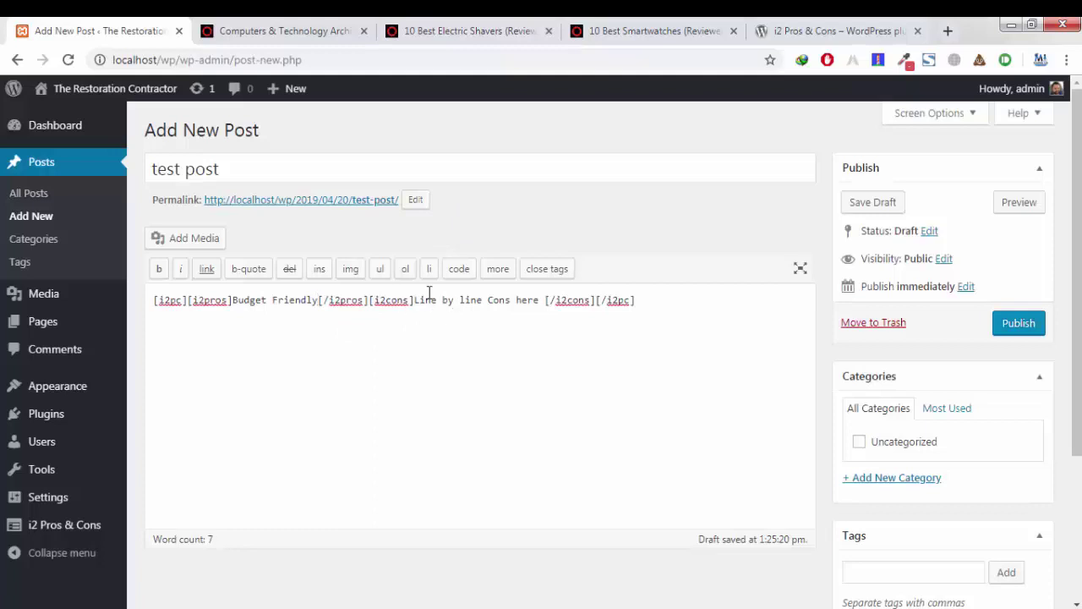
# Replace the placeholder cons text with "Absense of Wet&Dry Technology" copied from the shavers article, removing the extra line break before the closing tag
pyautogui.moveTo(415, 299); pyautogui.dragTo(538, 300)
pyautogui.click(338, 29)
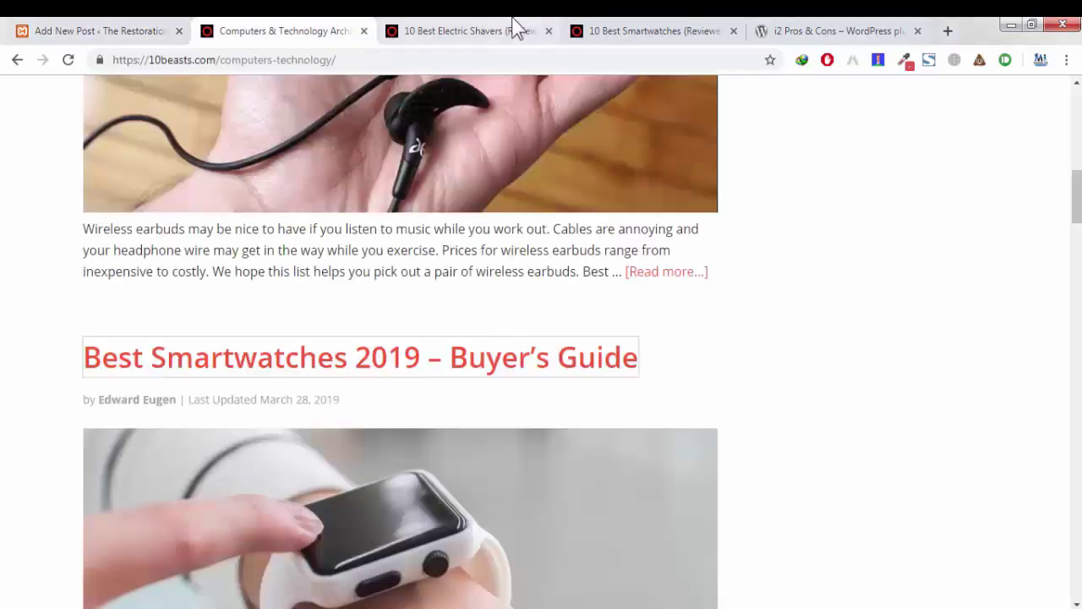
pyautogui.click(514, 30)
pyautogui.tripleClick(563, 330)
pyautogui.hotkey('ctrl', 'c')
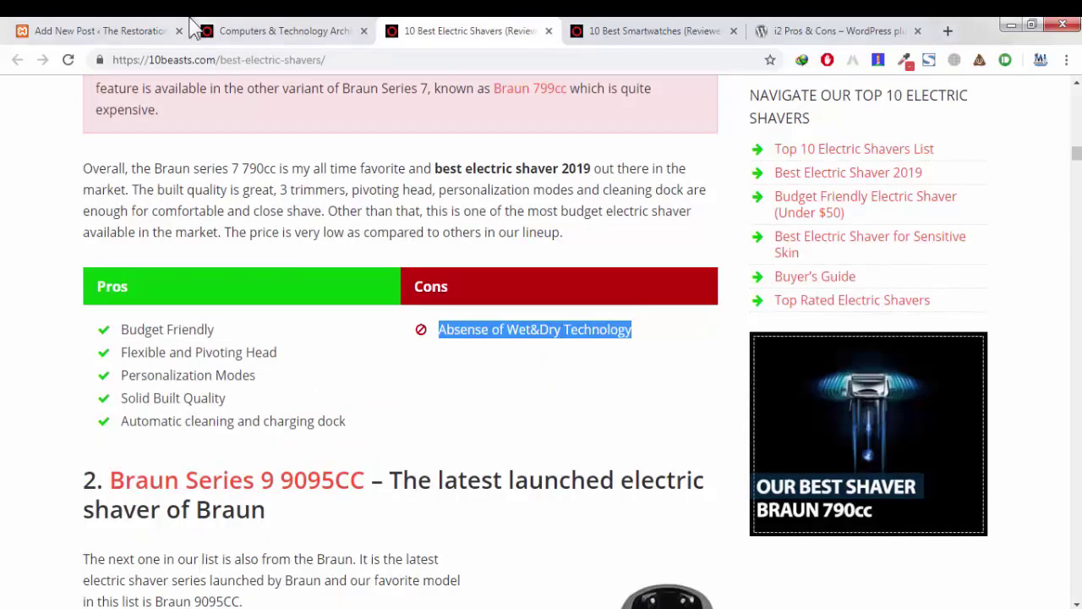
pyautogui.click(161, 30)
pyautogui.hotkey('ctrl', 'v')
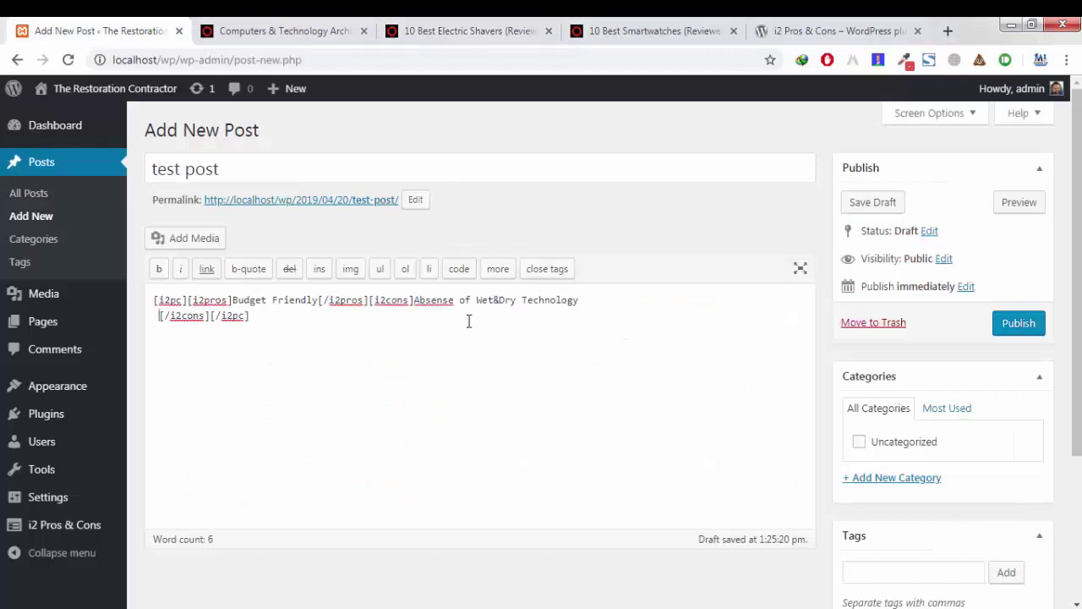
pyautogui.press('BackSpace')
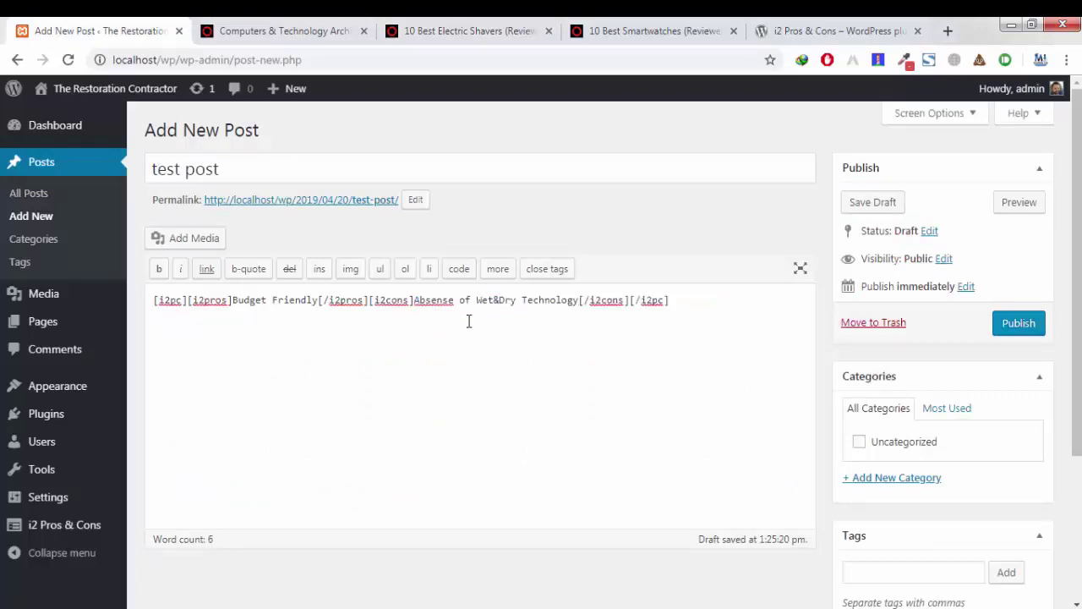
# Publish the test post and view it in a separate browser tab to check its pros and cons table
pyautogui.click(1037, 330)
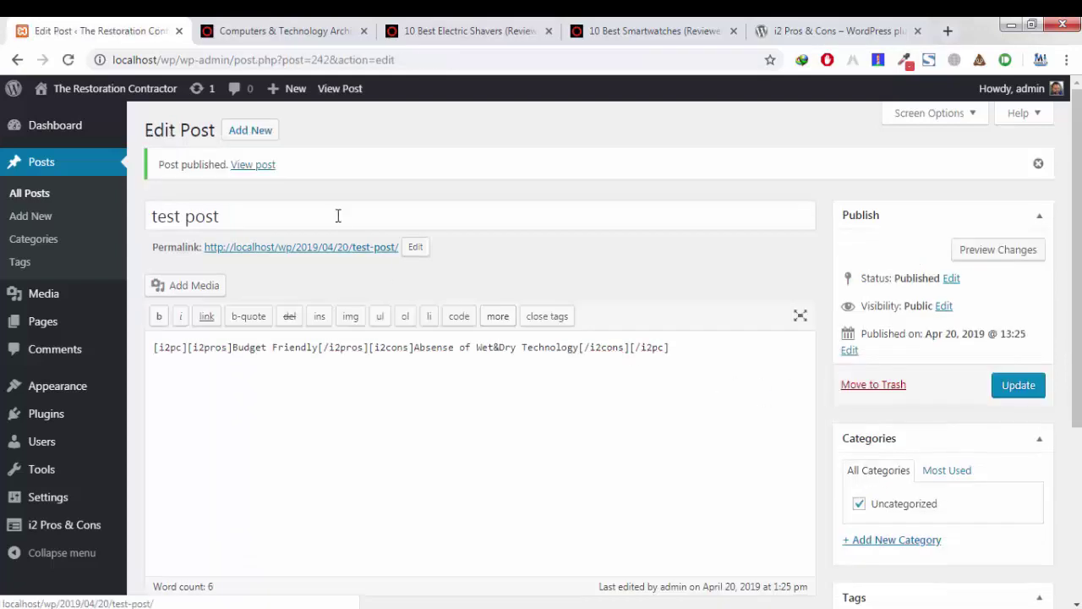
pyautogui.keyDown('ctrl'); pyautogui.click(247, 165); pyautogui.keyUp('ctrl')
pyautogui.click(279, 29)
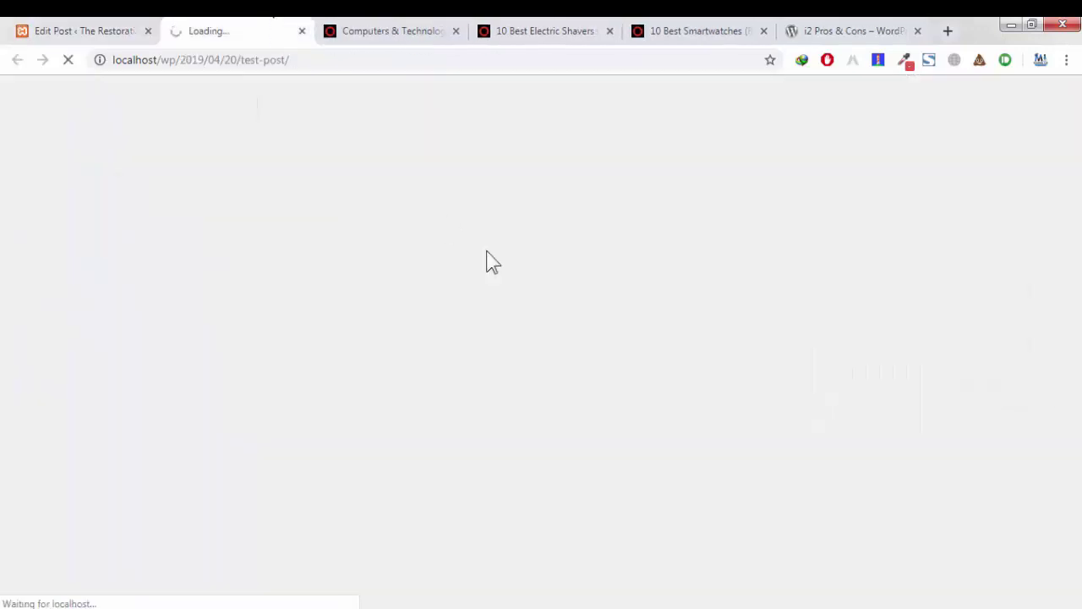
pyautogui.scroll(-1, 507, 286)
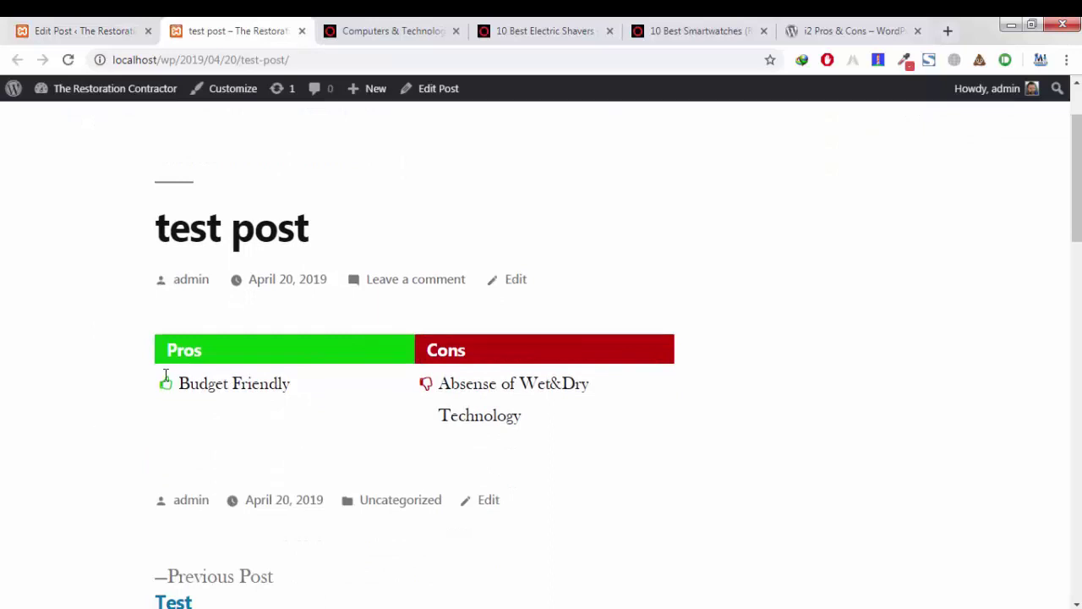
pyautogui.scroll(-1, 566, 411)
pyautogui.scroll(2, 566, 411)
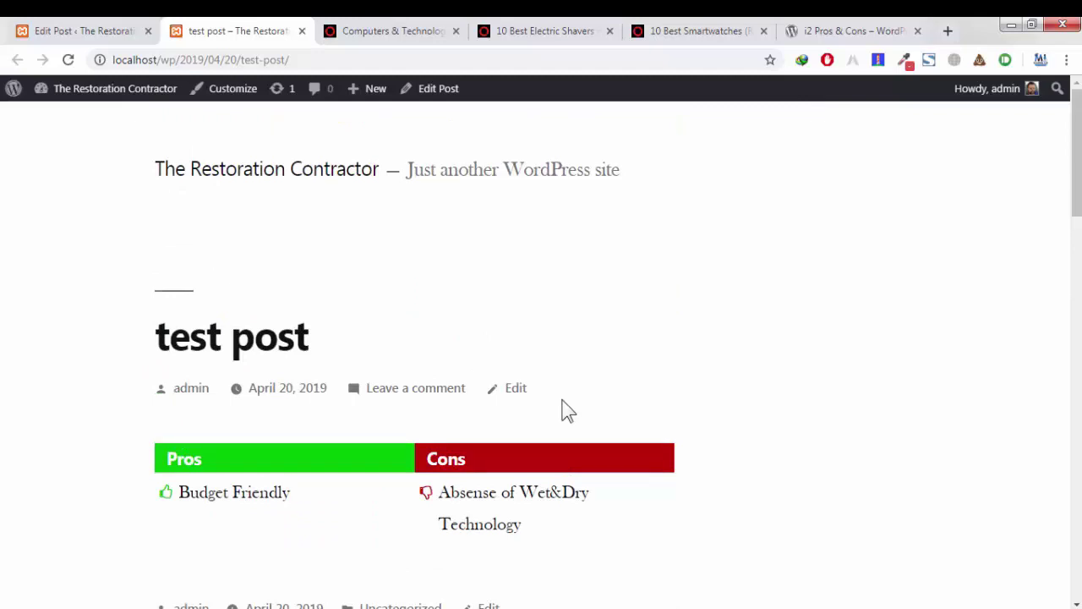
# Open the i2 Pros & Cons plugin settings from the post's admin page and review the Global and Heading options
pyautogui.click(126, 30)
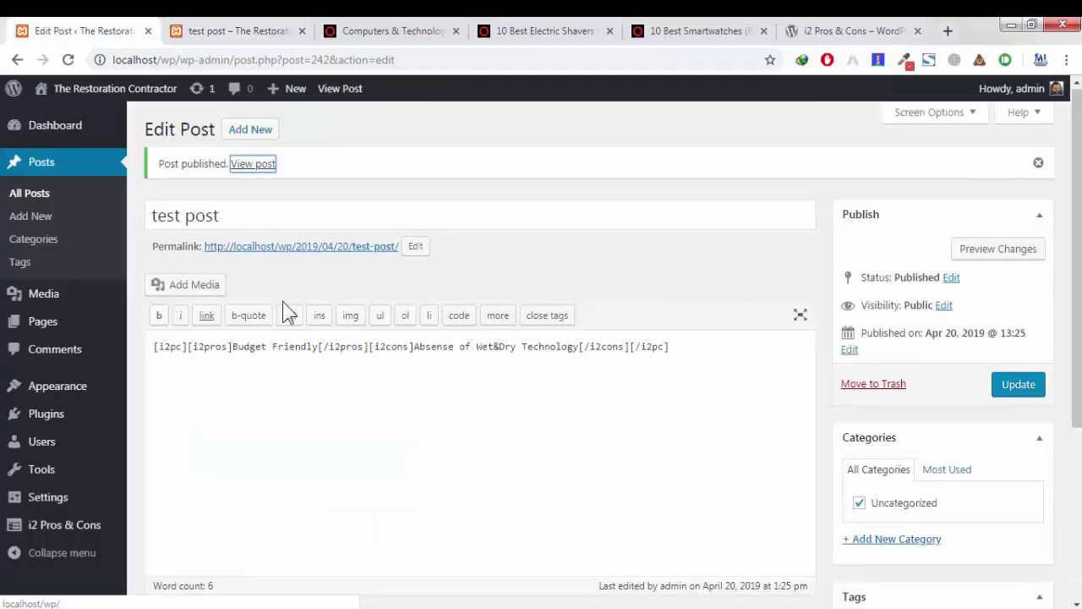
pyautogui.scroll(-3, 288, 313)
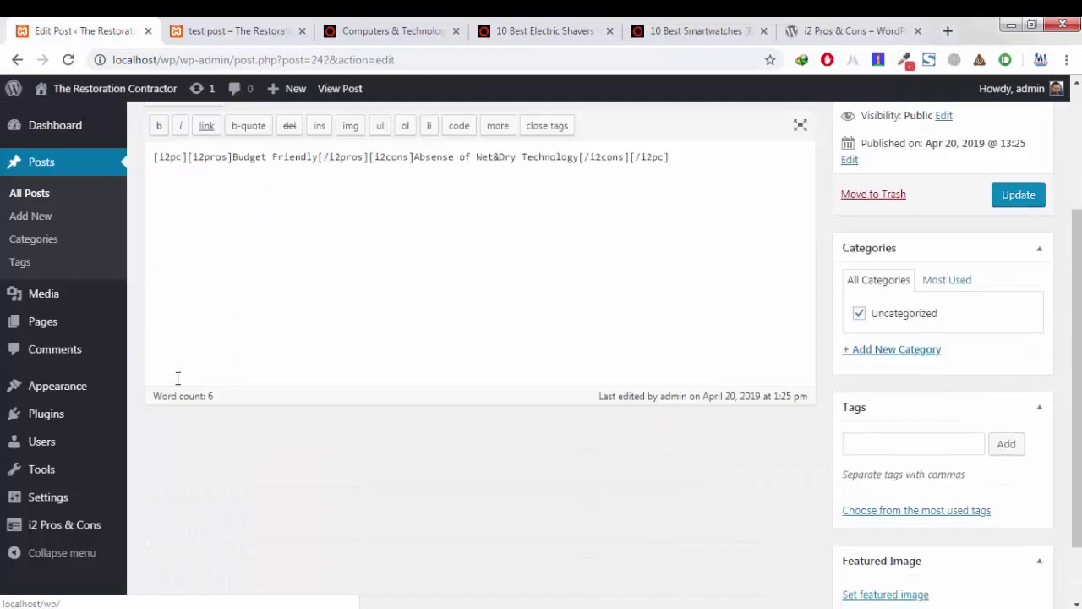
pyautogui.click(95, 535)
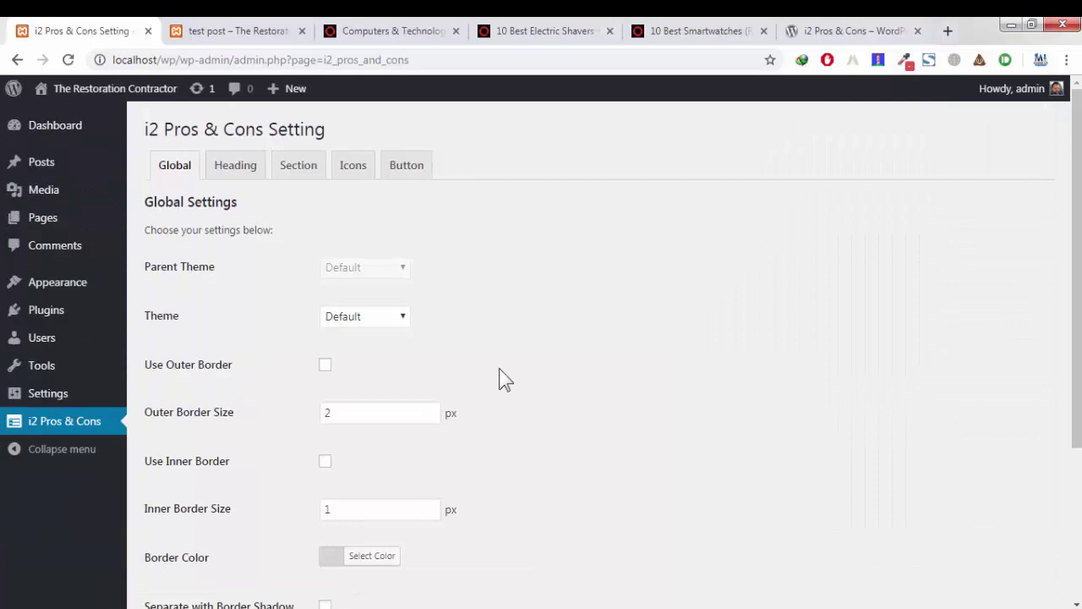
pyautogui.scroll(-2, 499, 372)
pyautogui.scroll(2, 499, 372)
pyautogui.click(219, 172)
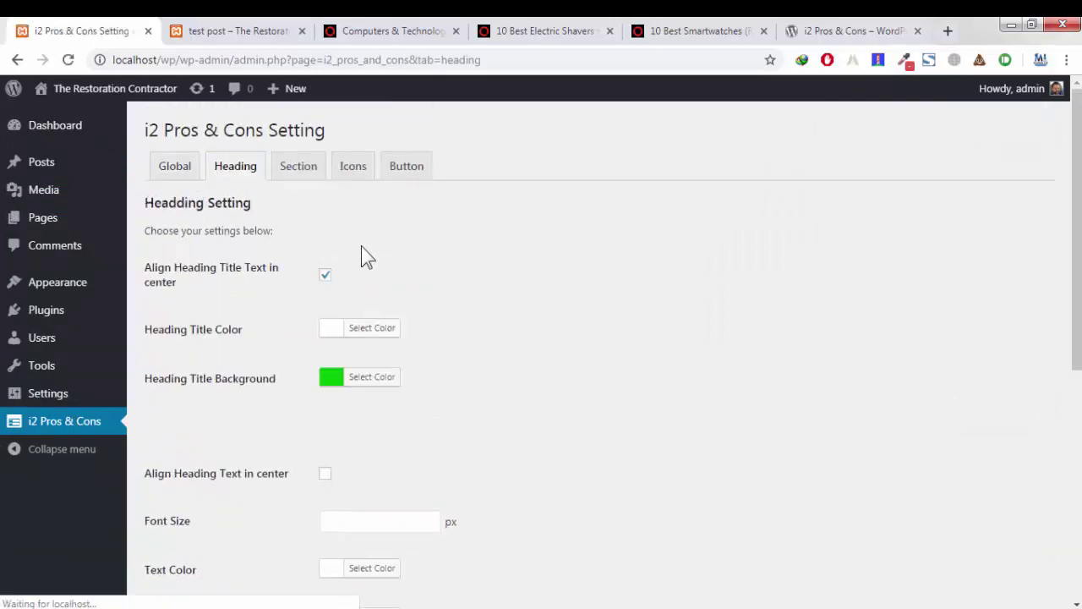
pyautogui.scroll(-3, 363, 254)
pyautogui.scroll(3, 361, 246)
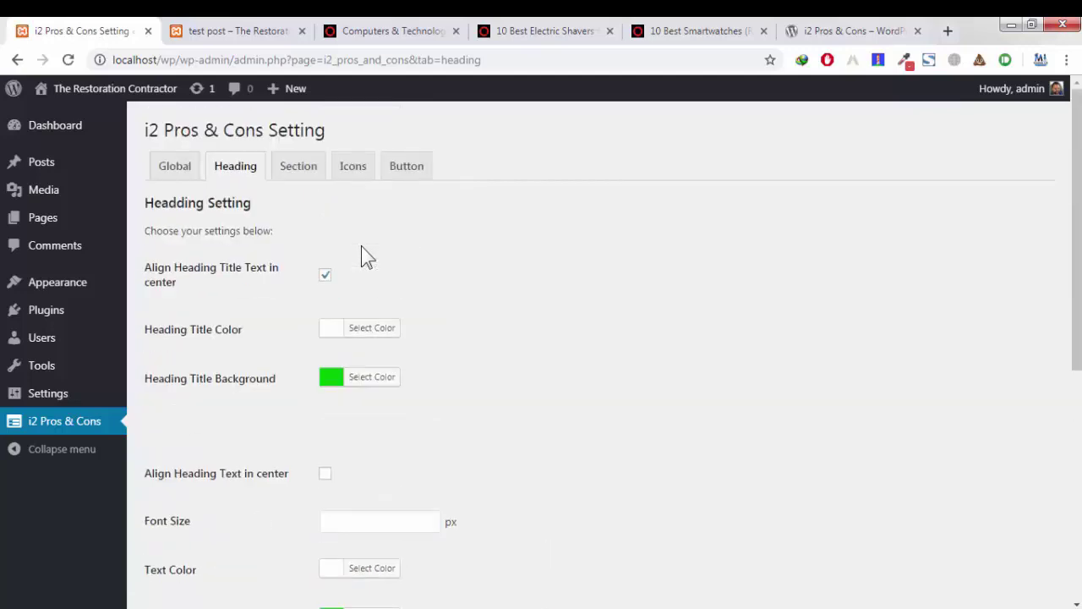